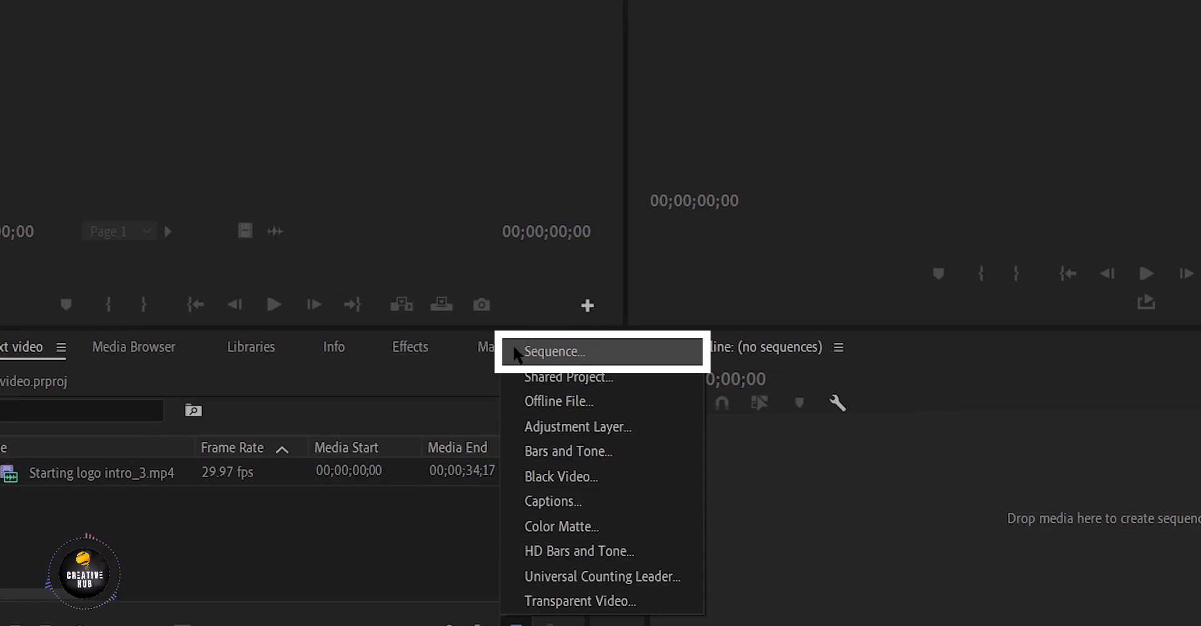
# - Create a new sequence from the ARRI 1080p 29.97 preset and name it "Text video"
pyautogui.click(515, 354)
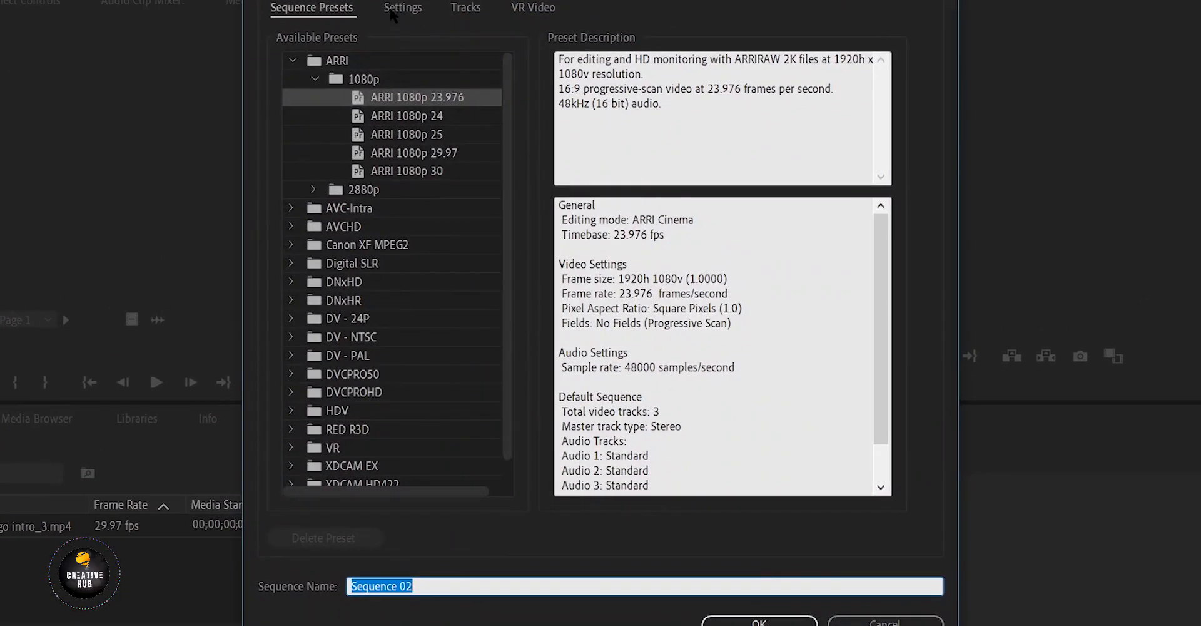
pyautogui.click(394, 154)
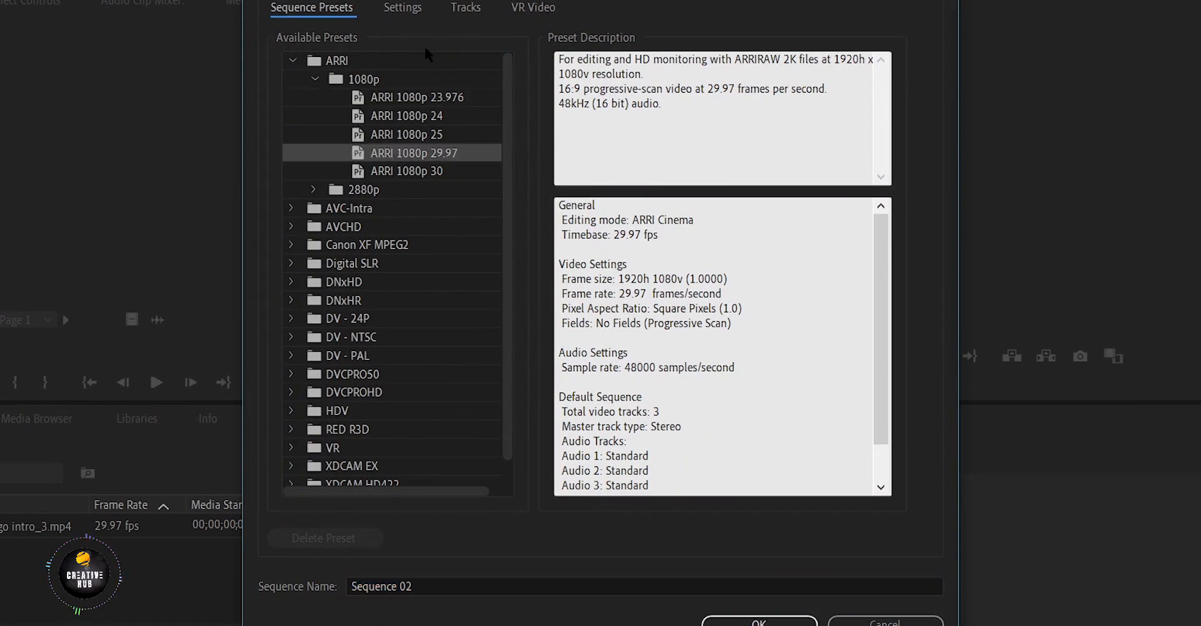
pyautogui.click(403, 13)
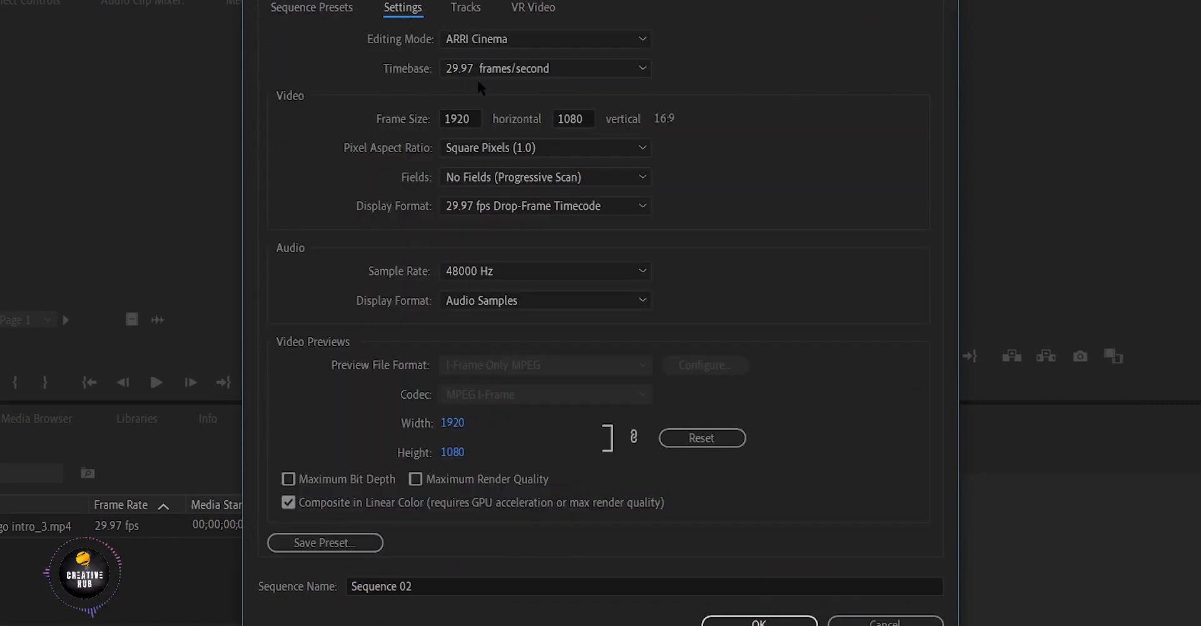
pyautogui.click(356, 587)
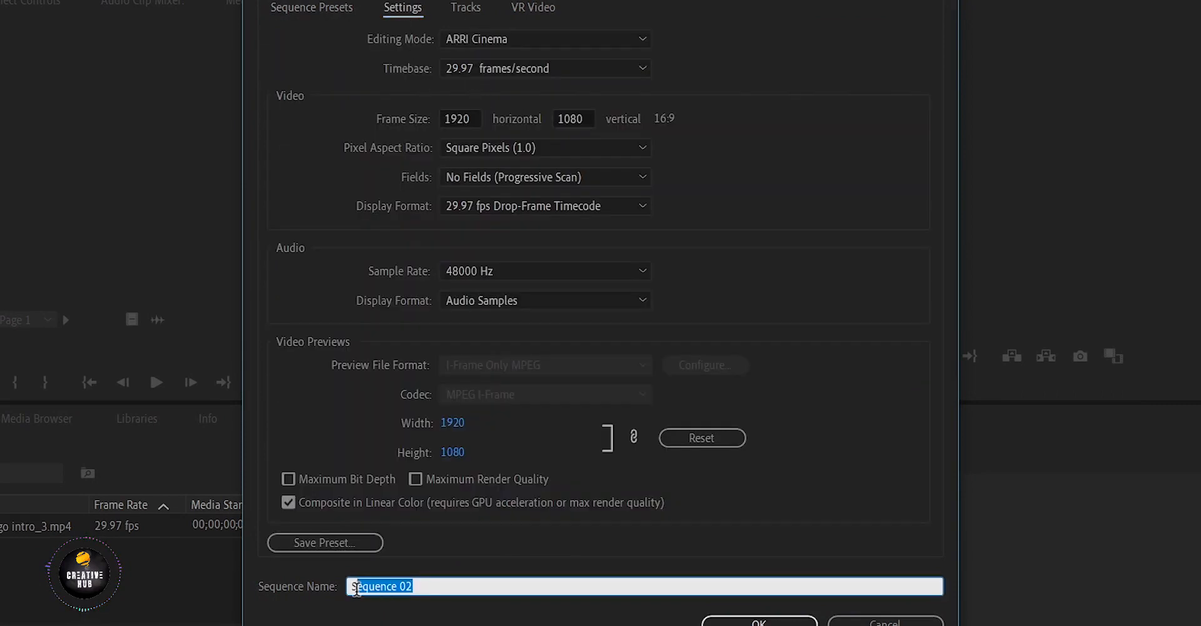
pyautogui.write('S')
pyautogui.write('Text video')
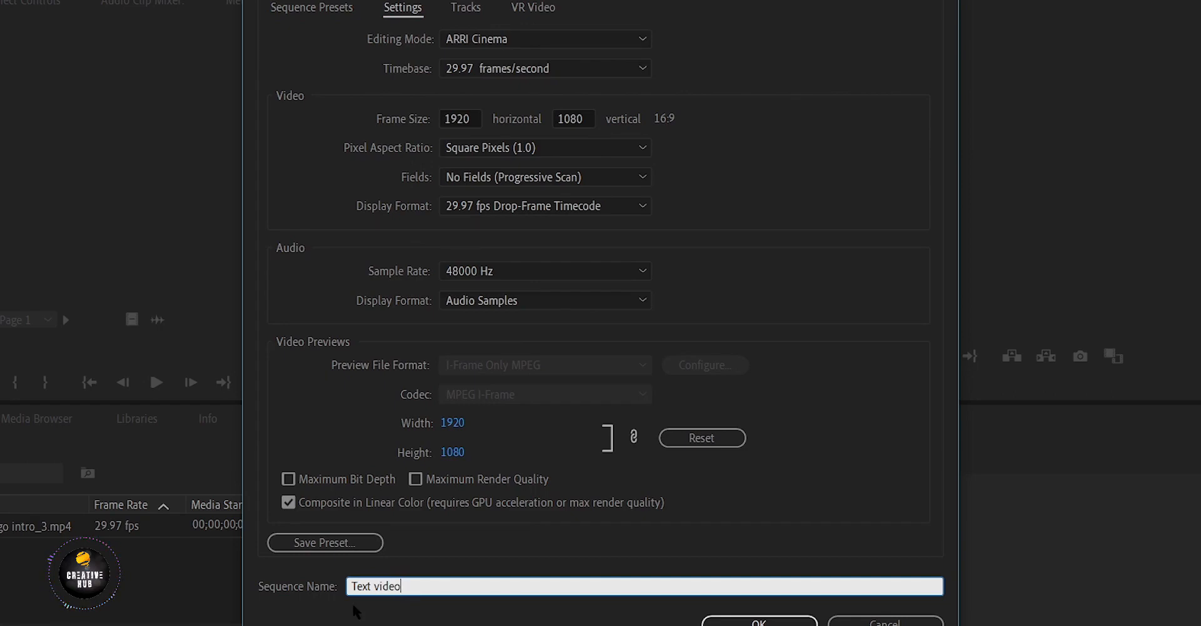
pyautogui.press('Return')
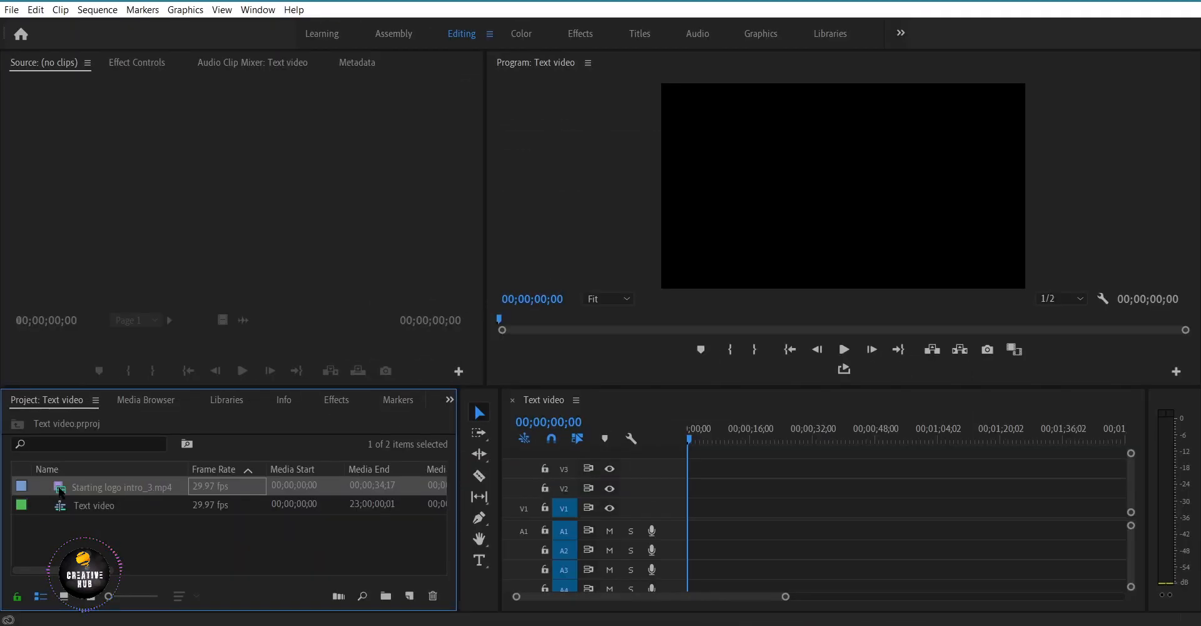
# - Place only the video of Starting logo intro_3.mp4 on track V1 at the start of the sequence
pyautogui.doubleClick(61, 491)
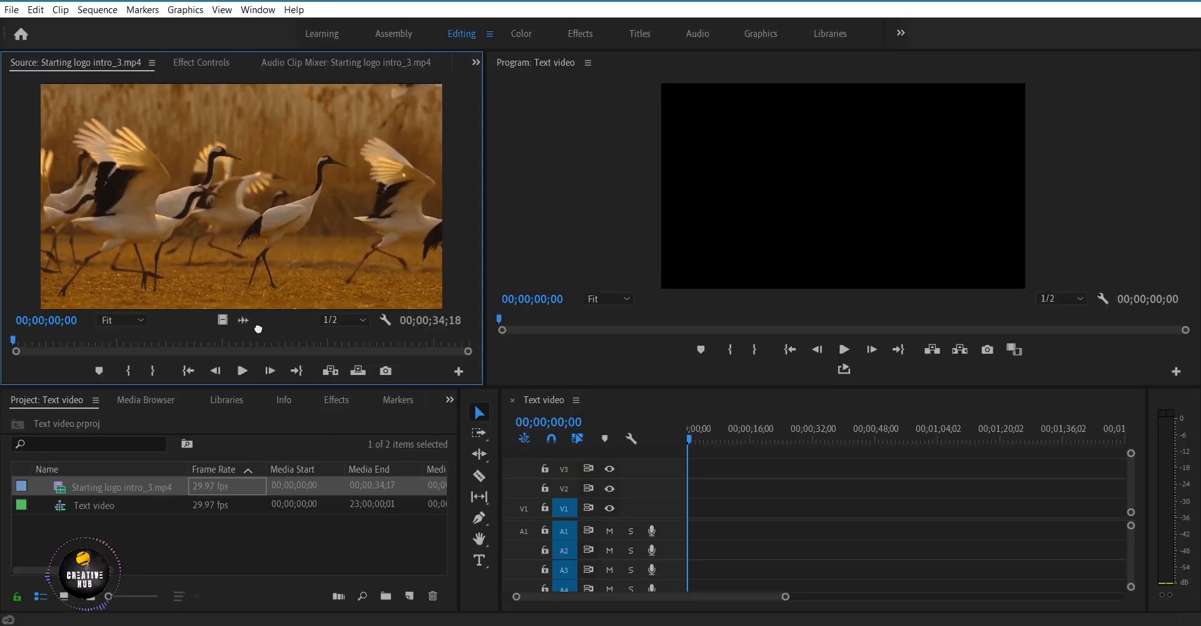
pyautogui.moveTo(307, 319); pyautogui.dragTo(1009, 560)
pyautogui.moveTo(703, 486); pyautogui.dragTo(683, 512)
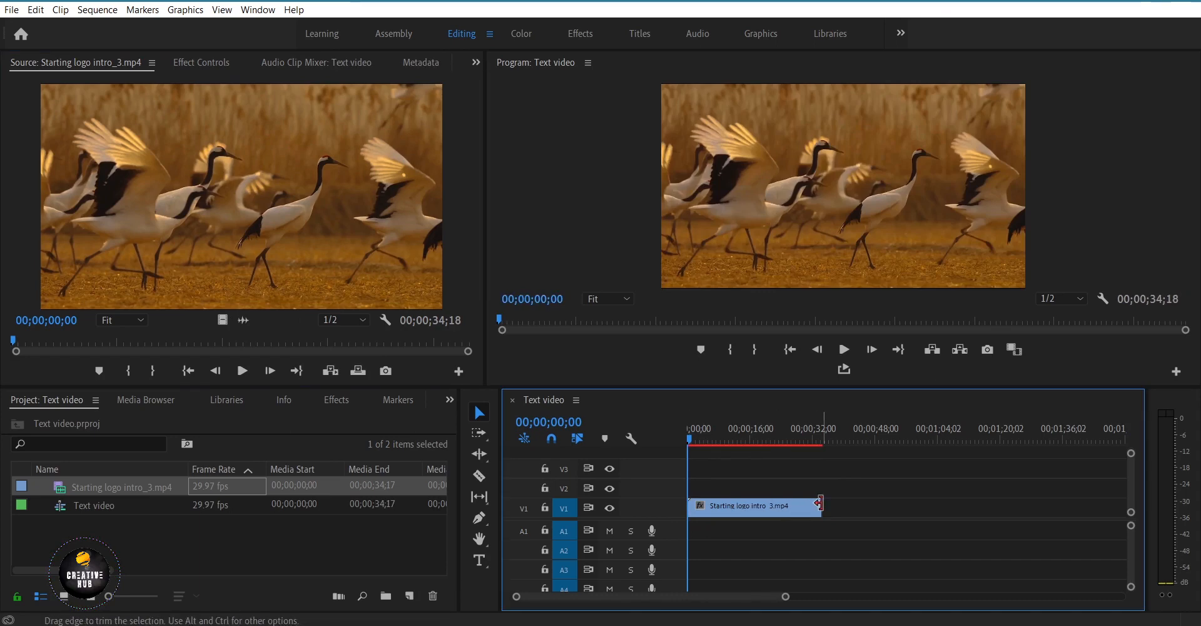
pyautogui.moveTo(784, 594); pyautogui.dragTo(733, 596)
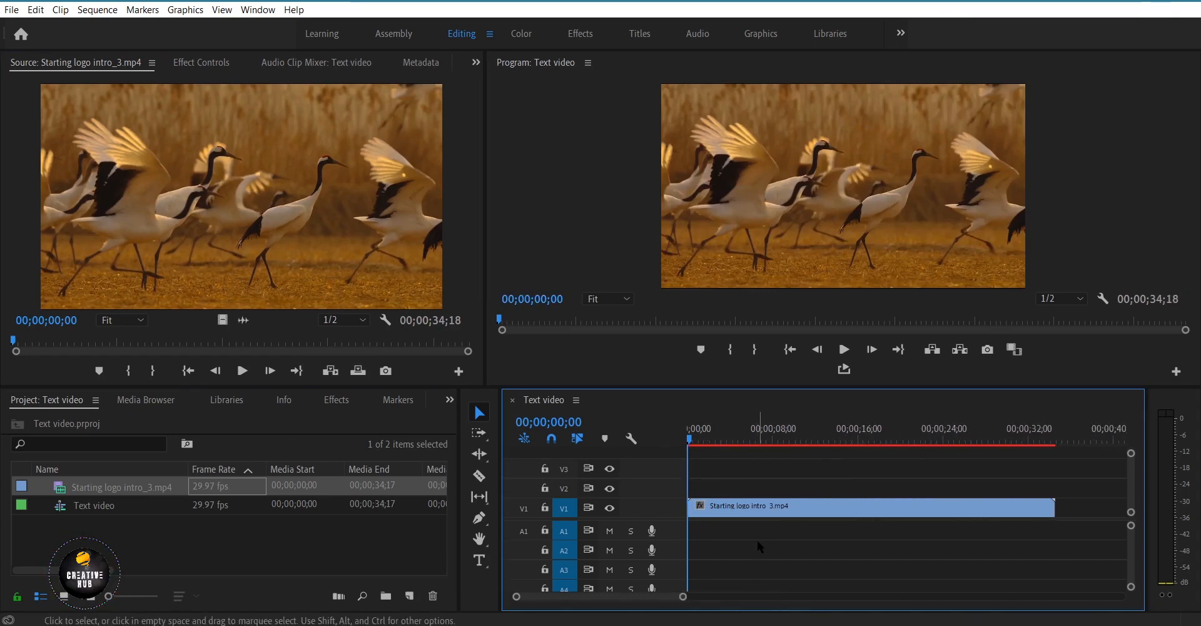
# - Create a 1920 × 1080 black video item at 29.97 fps with square pixels in the project
pyautogui.click(257, 532)
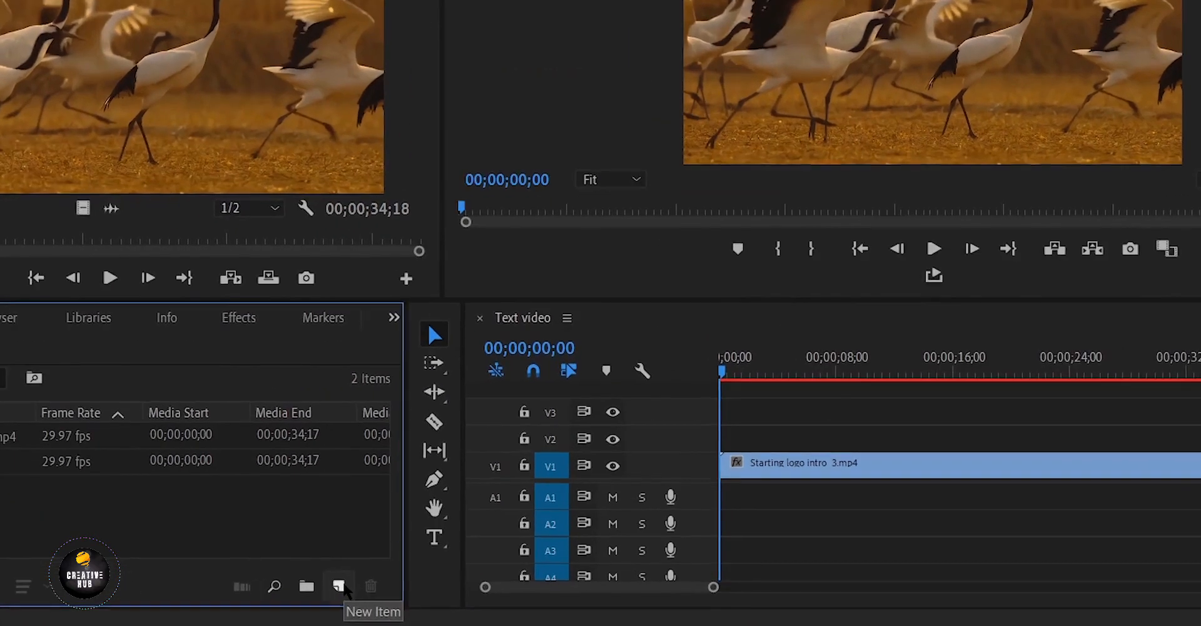
pyautogui.click(343, 587)
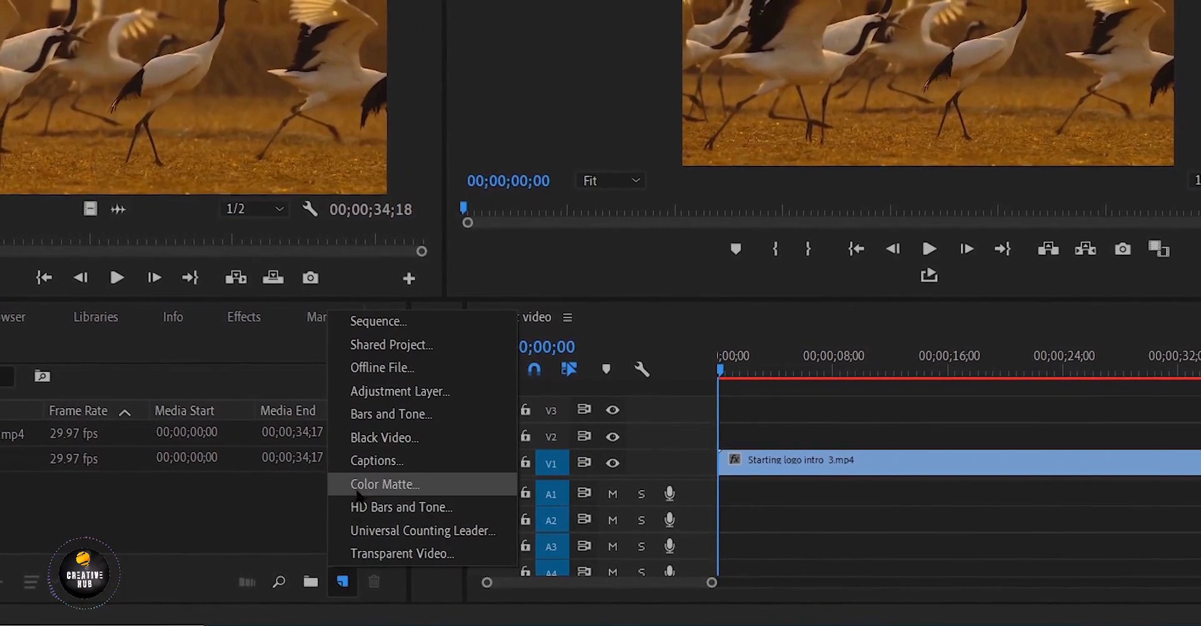
pyautogui.click(368, 444)
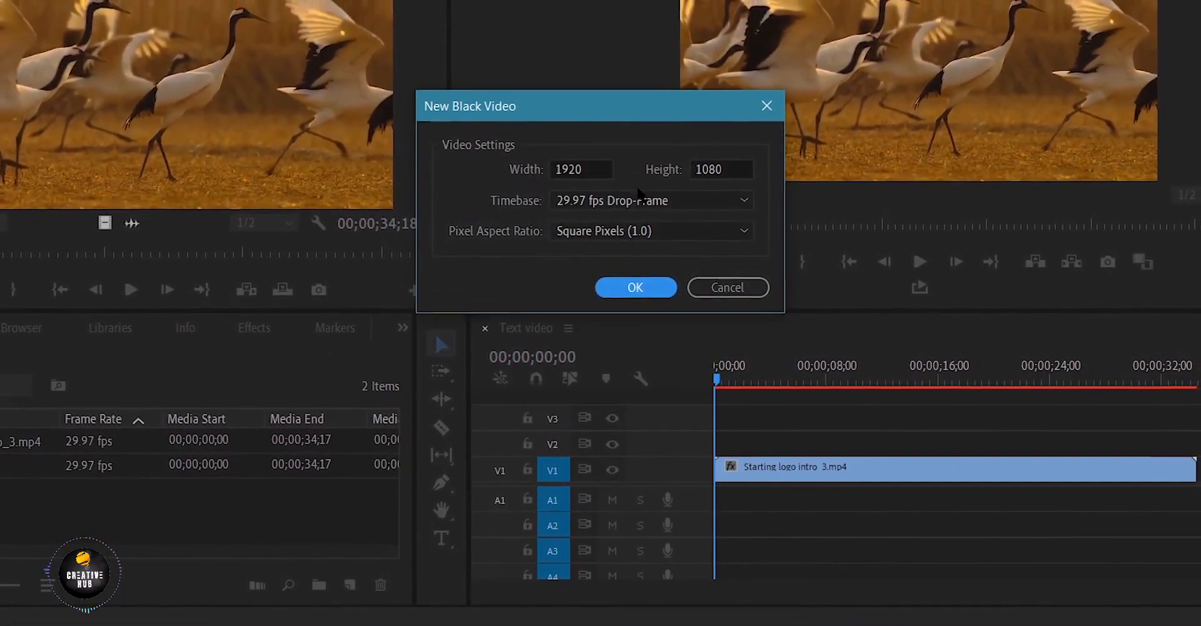
pyautogui.click(642, 297)
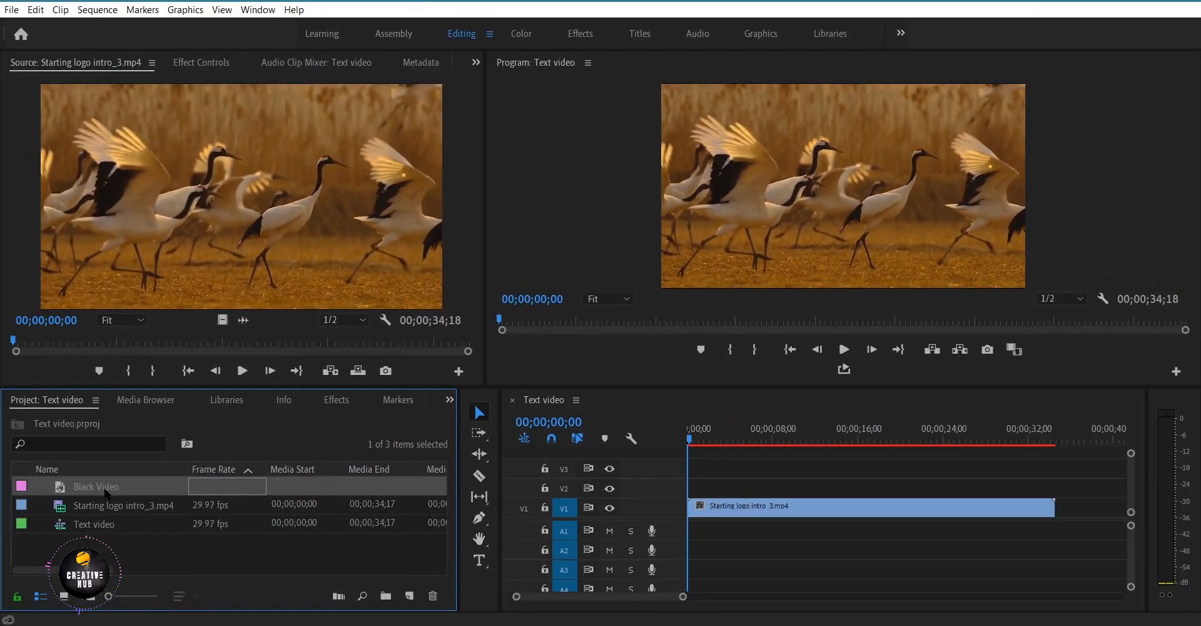
# - Place the black video on track V2 at the sequence start and extend it to the end of the crane clip
pyautogui.moveTo(106, 495); pyautogui.dragTo(689, 491)
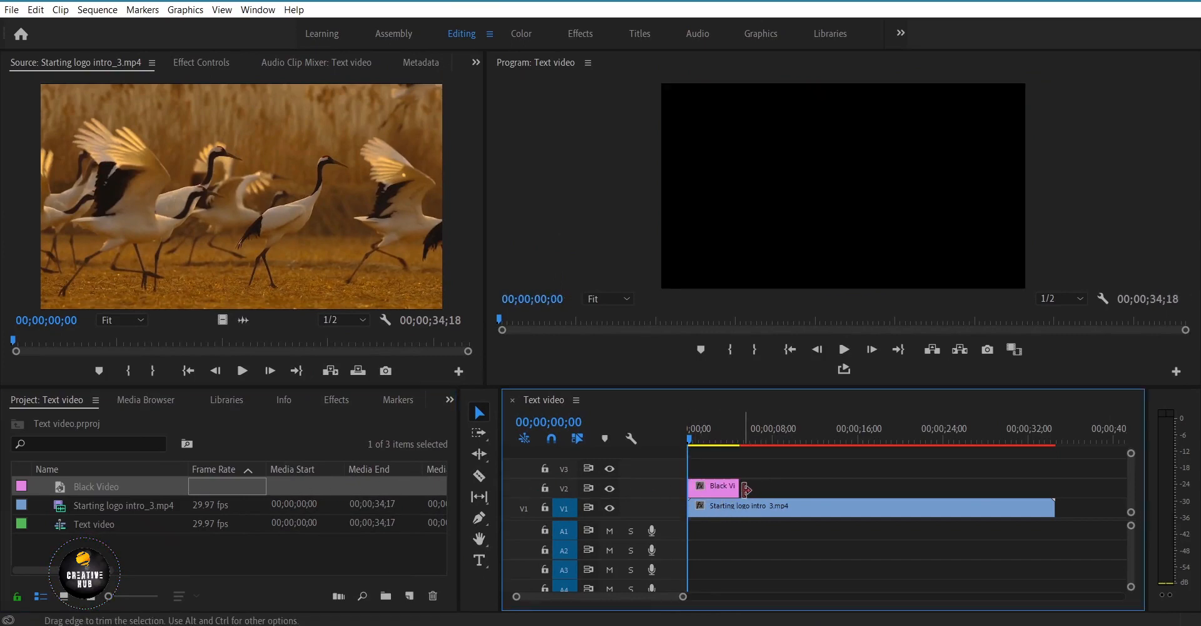
pyautogui.moveTo(738, 487); pyautogui.dragTo(1066, 487)
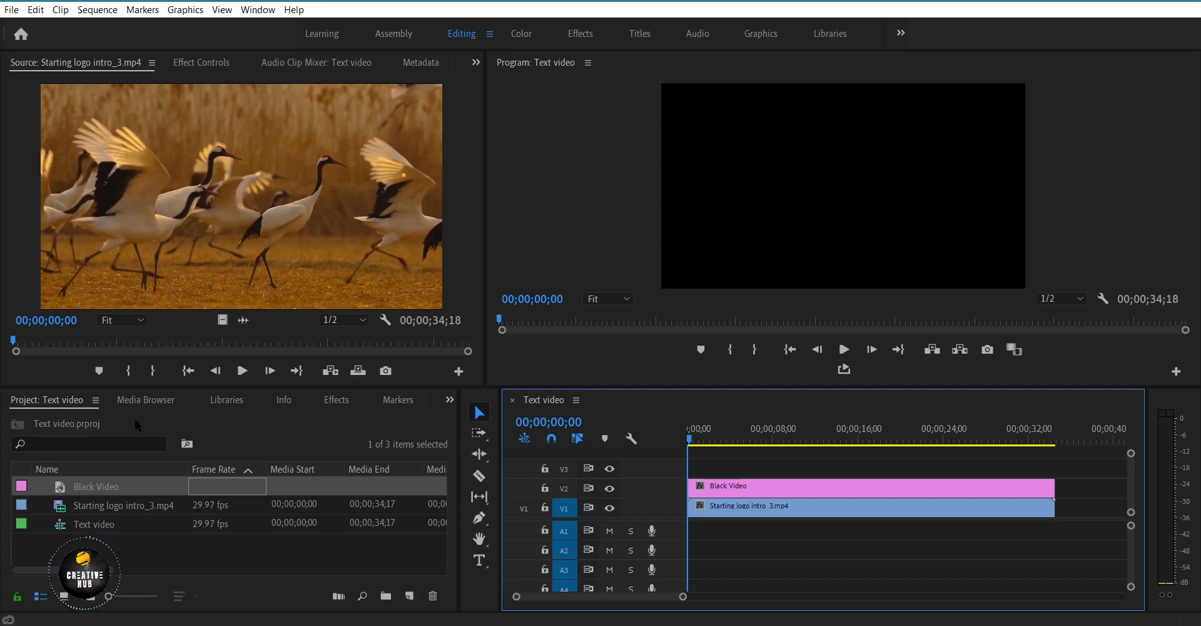
# - Find the Track Matte Key effect by searching for "matte" and apply it to the Black Video clip on V2
pyautogui.scroll(-4, 168, 406)
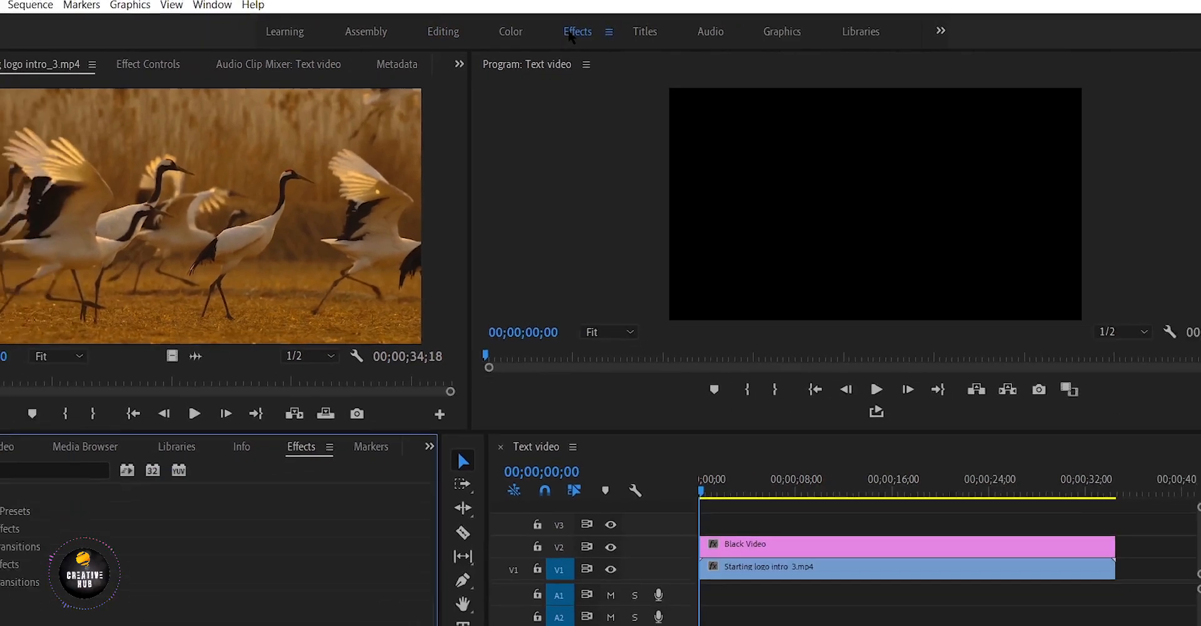
pyautogui.click(567, 32)
pyautogui.write('matte')
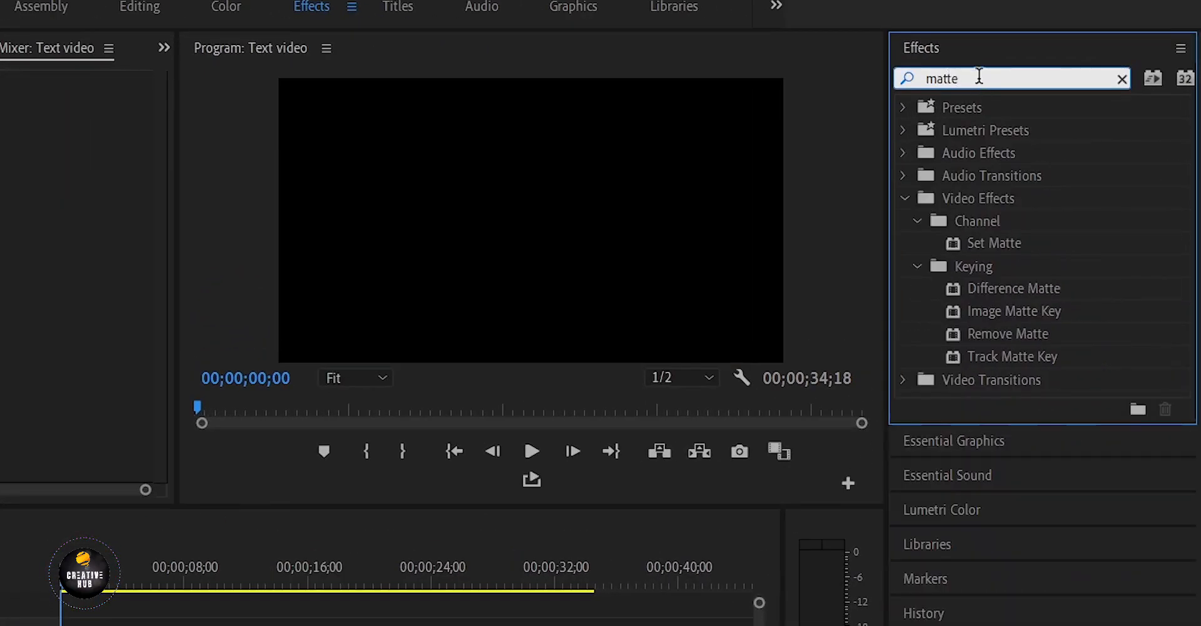
pyautogui.click(1009, 361)
pyautogui.moveTo(1009, 361); pyautogui.dragTo(375, 625)
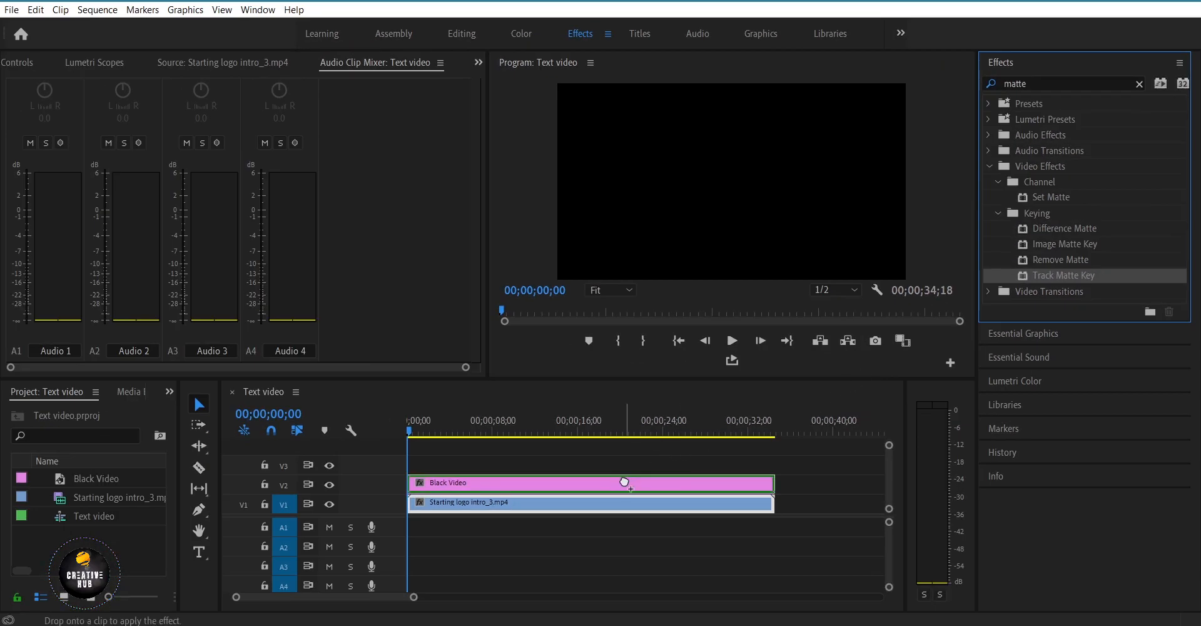
pyautogui.moveTo(624, 482); pyautogui.dragTo(622, 479)
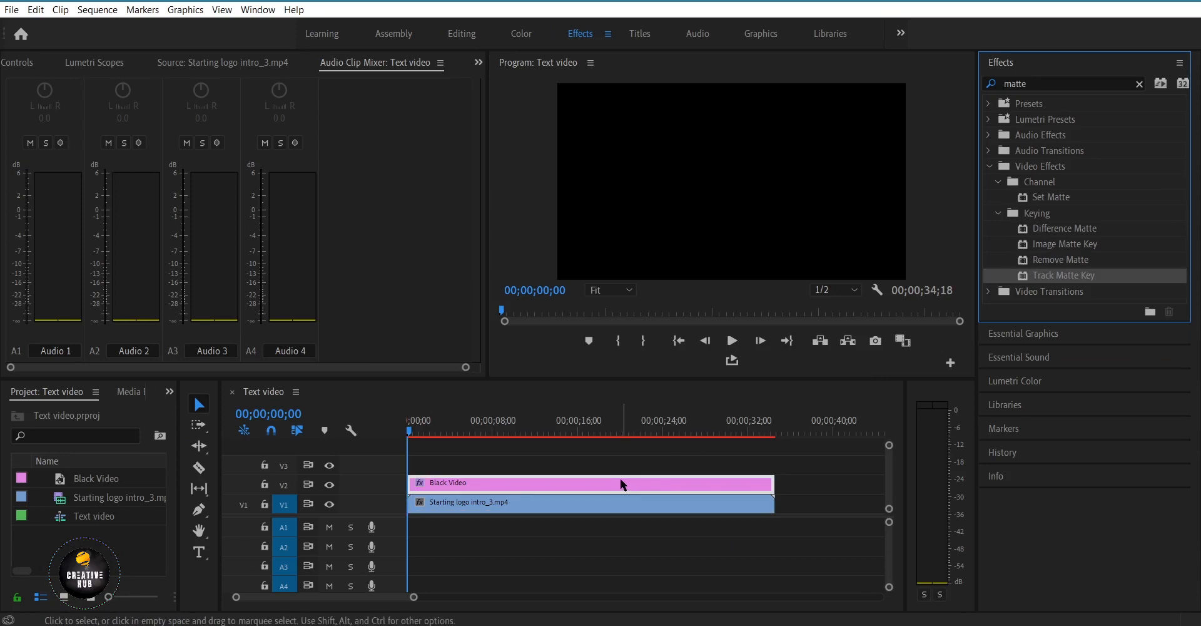
# - Return to the Editing workspace and set the Black Video clip's Track Matte Key to matte Video 3 with Reverse enabled
pyautogui.click(460, 35)
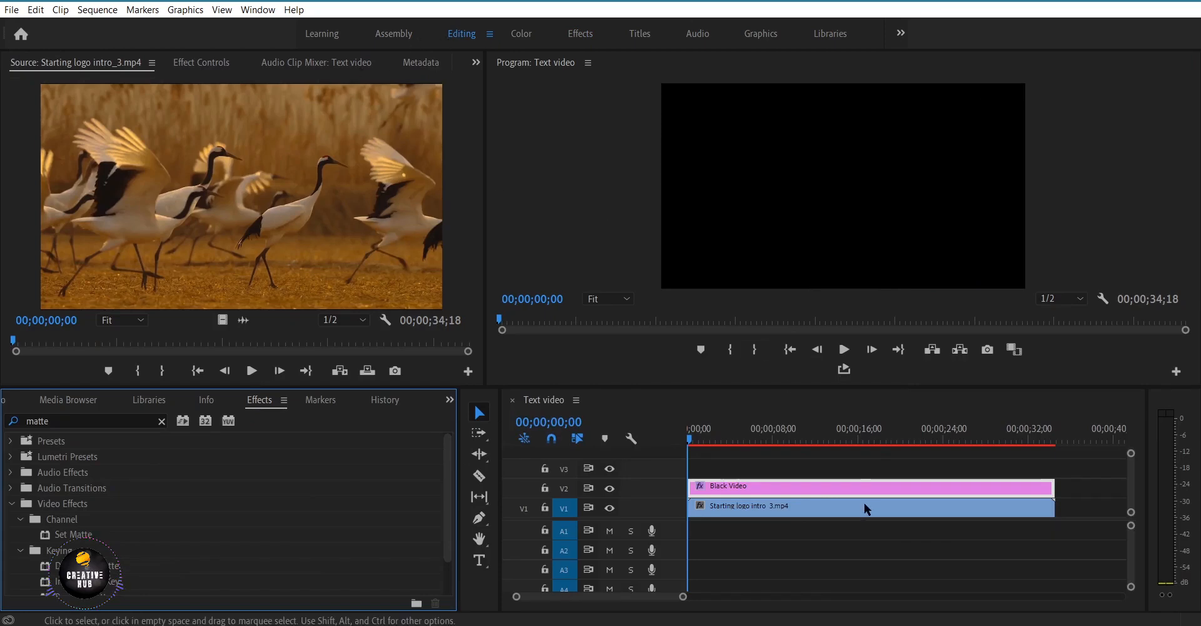
pyautogui.click(757, 483)
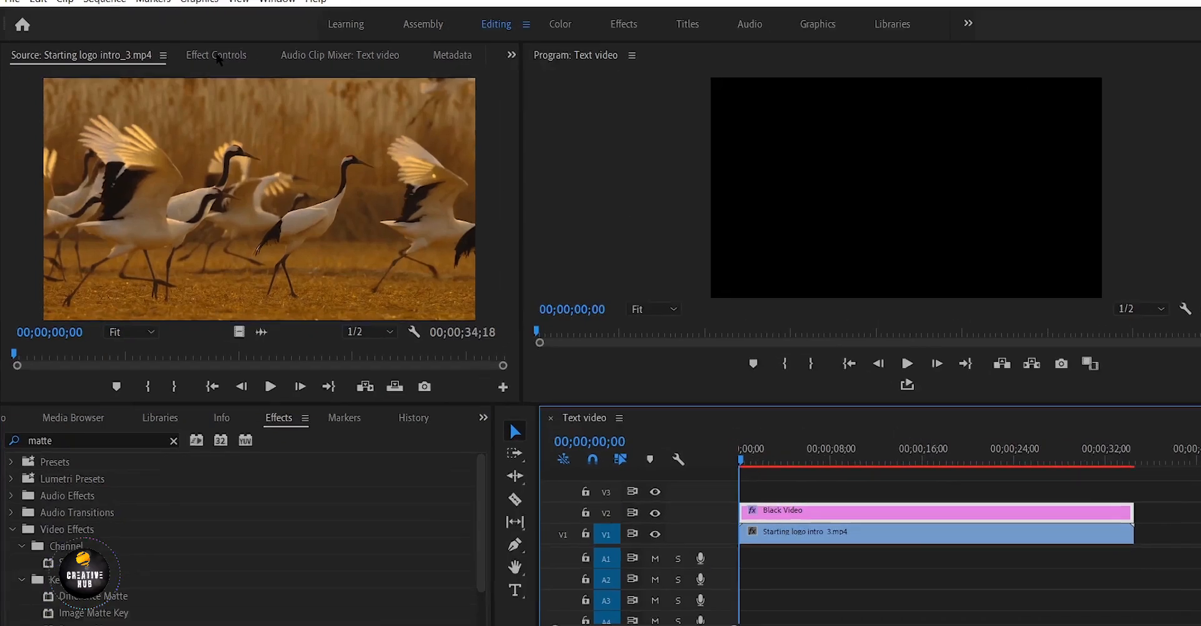
pyautogui.click(217, 55)
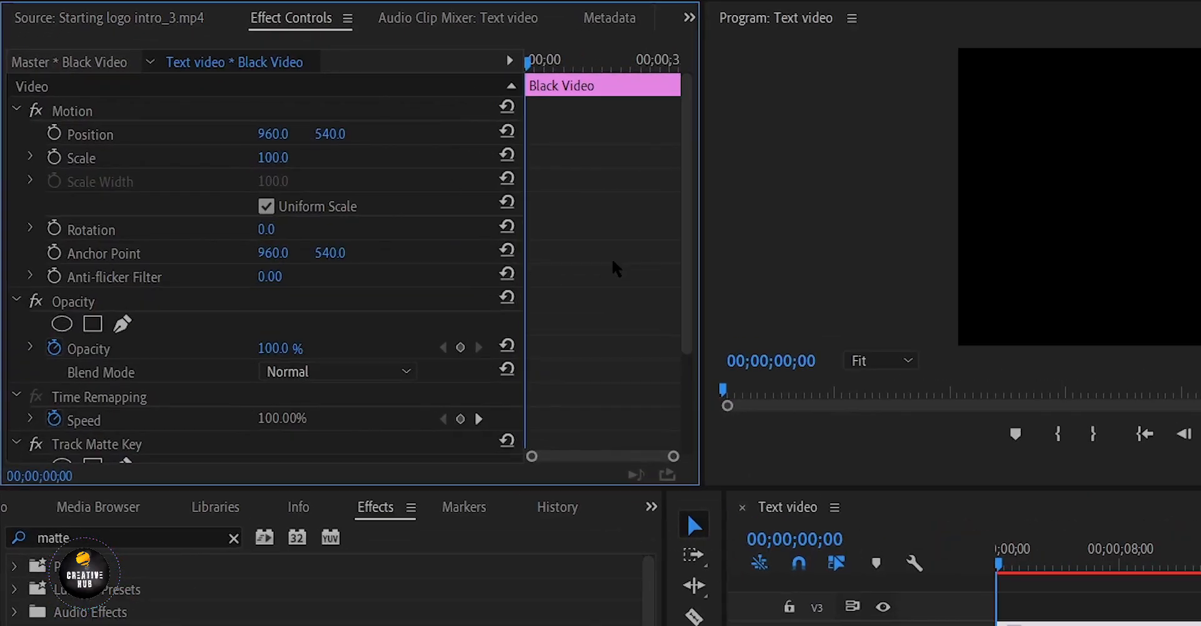
pyautogui.scroll(-5, 617, 268)
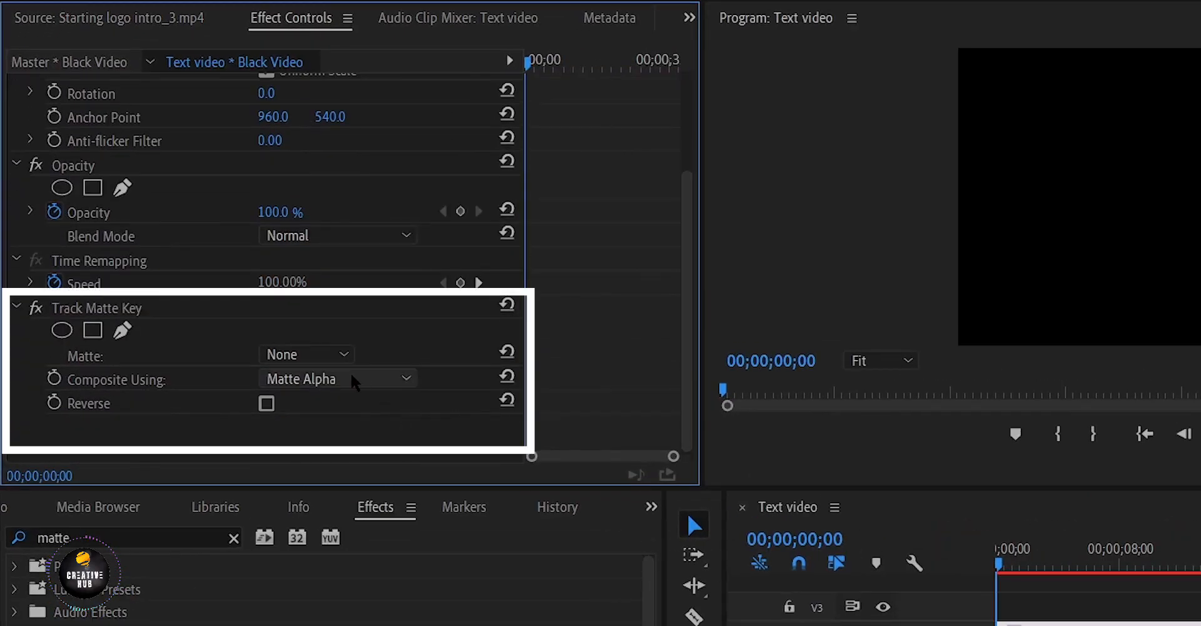
pyautogui.click(341, 357)
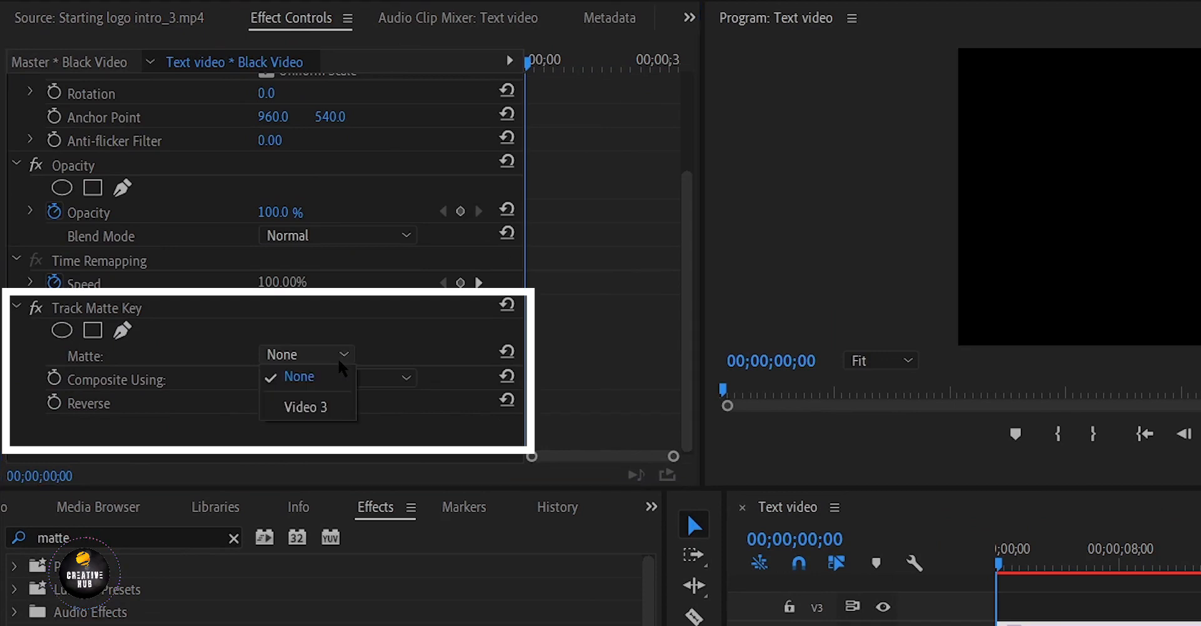
pyautogui.click(320, 407)
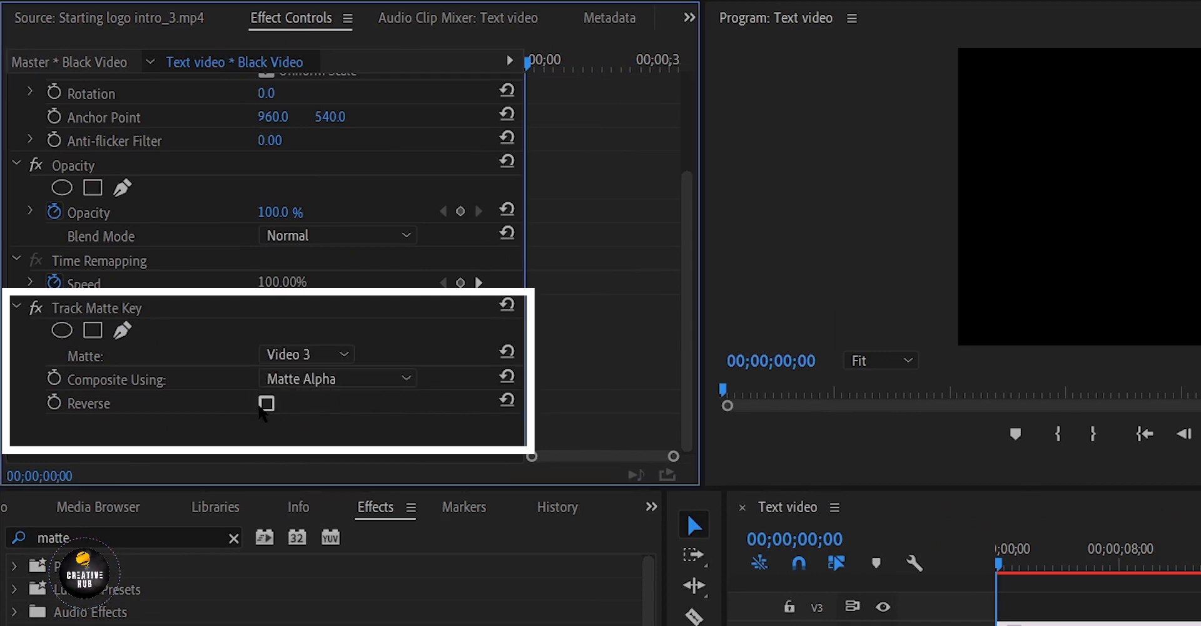
pyautogui.click(266, 403)
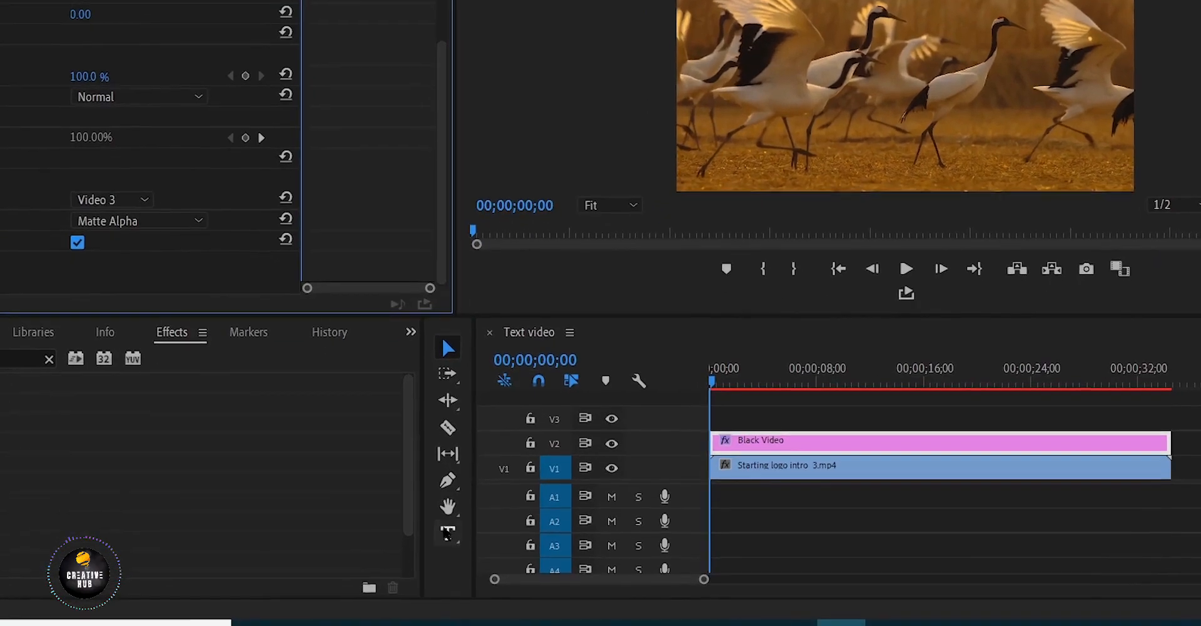
# - Add a text box across most of the video frame containing "ANIMAL" and "WORLD" on two lines
pyautogui.click(481, 561)
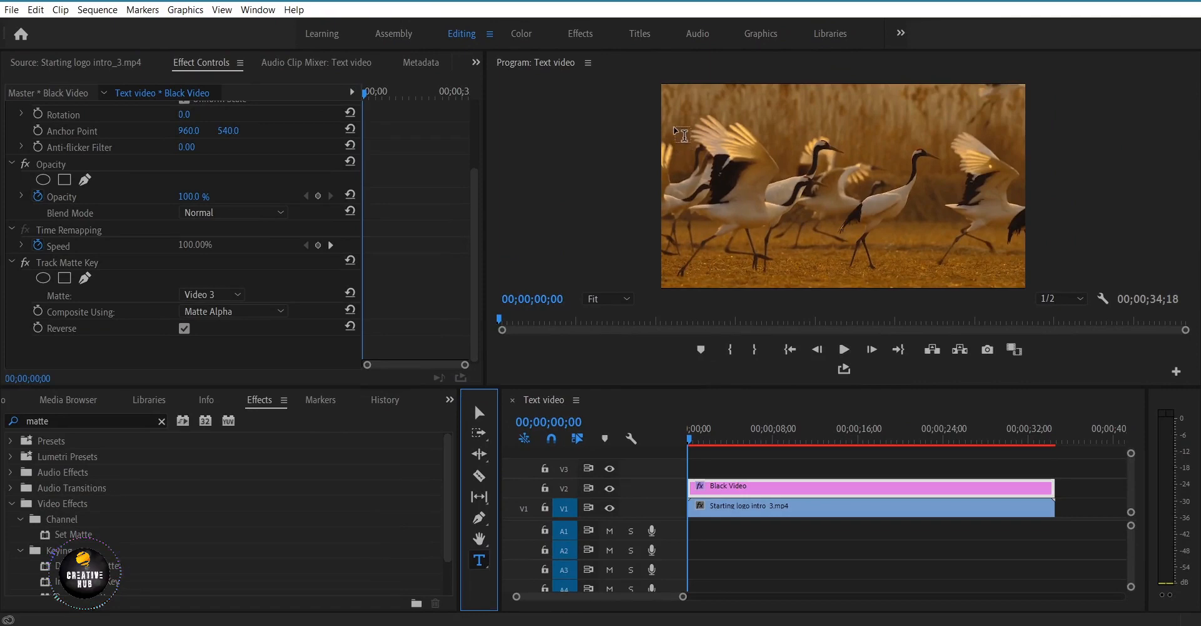
pyautogui.moveTo(667, 91); pyautogui.dragTo(1010, 245)
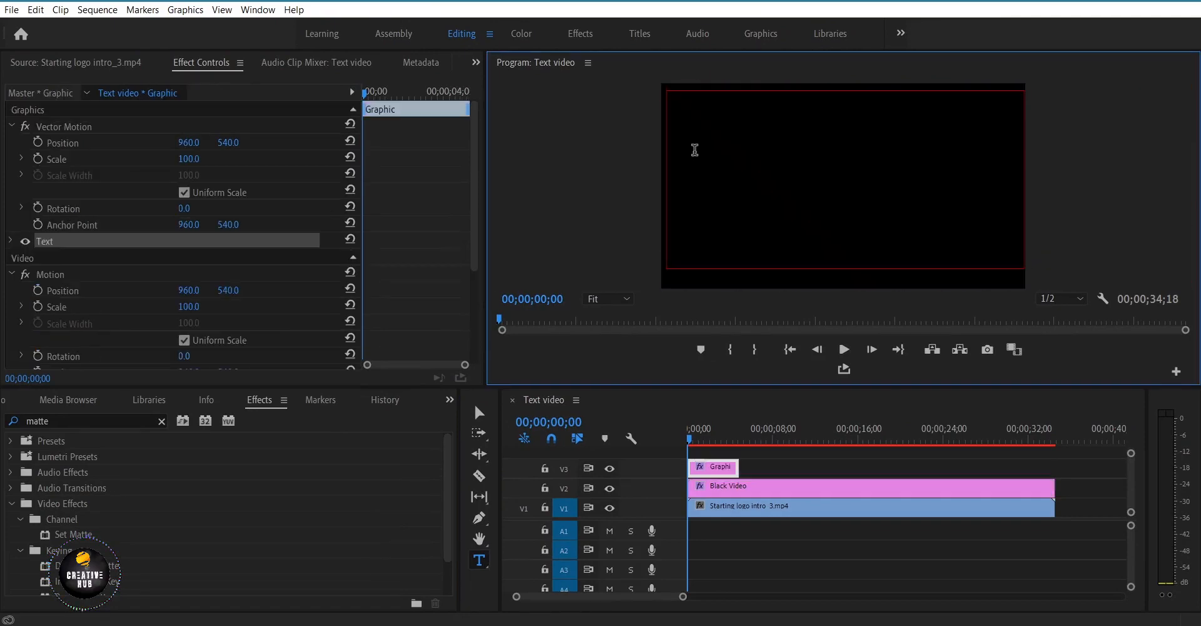
pyautogui.write('ANIMAL ')
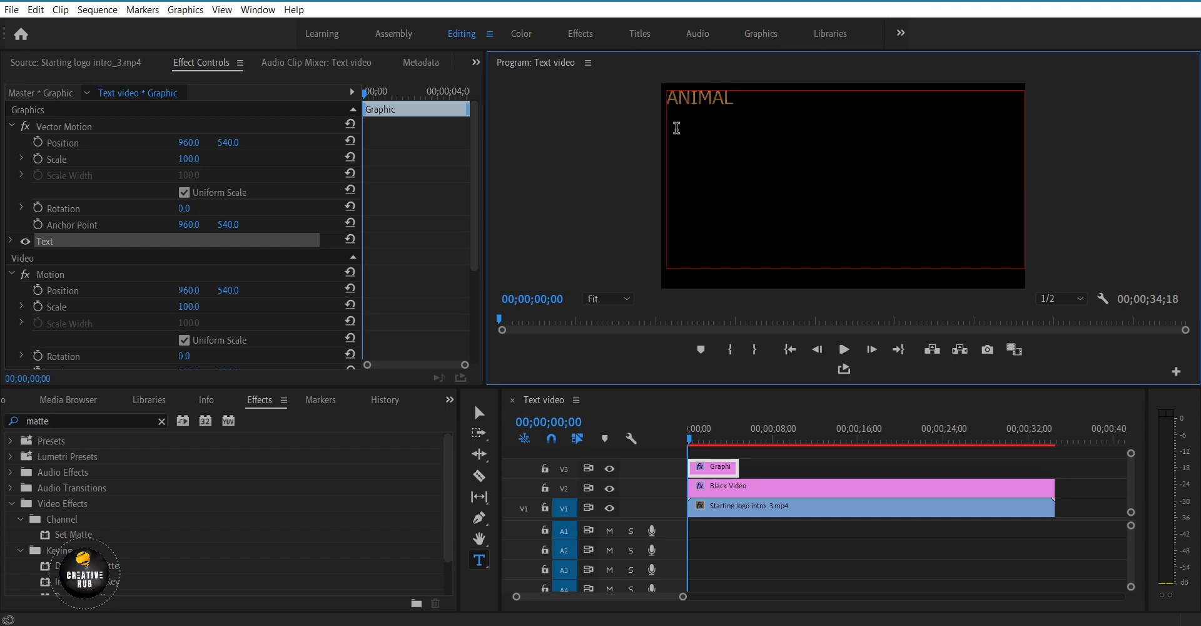
pyautogui.write('WORLD')
# - Select the whole ANIMAL WORLD text and set its font size to 400
pyautogui.moveTo(737, 124); pyautogui.dragTo(655, 99)
pyautogui.click(10, 240)
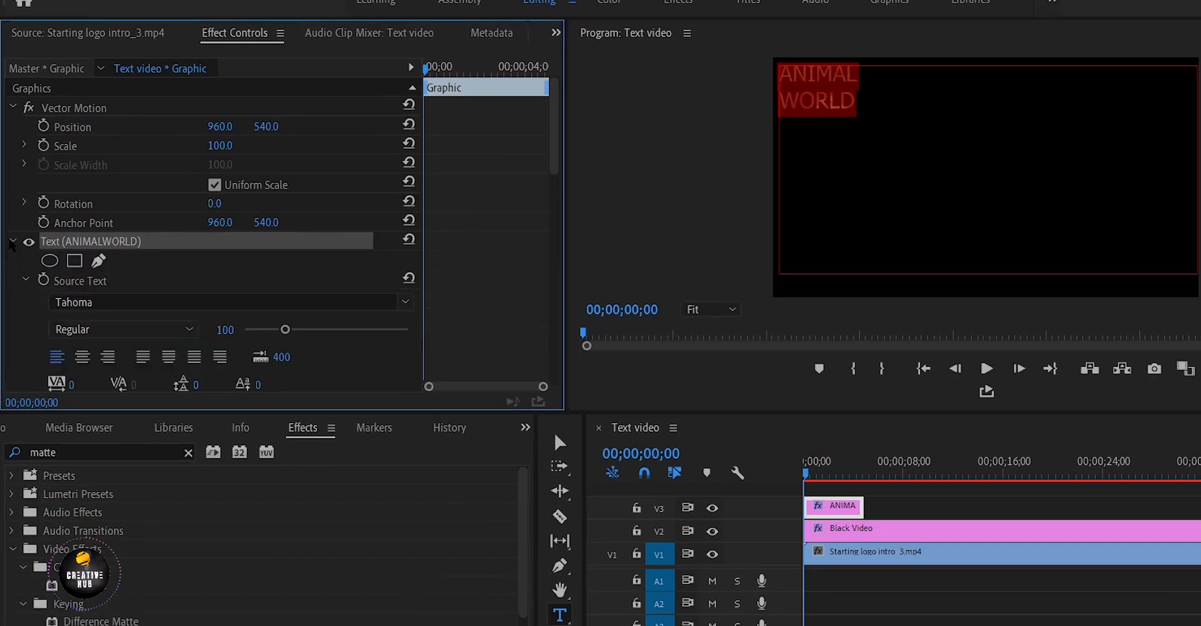
pyautogui.moveTo(286, 329); pyautogui.dragTo(419, 338)
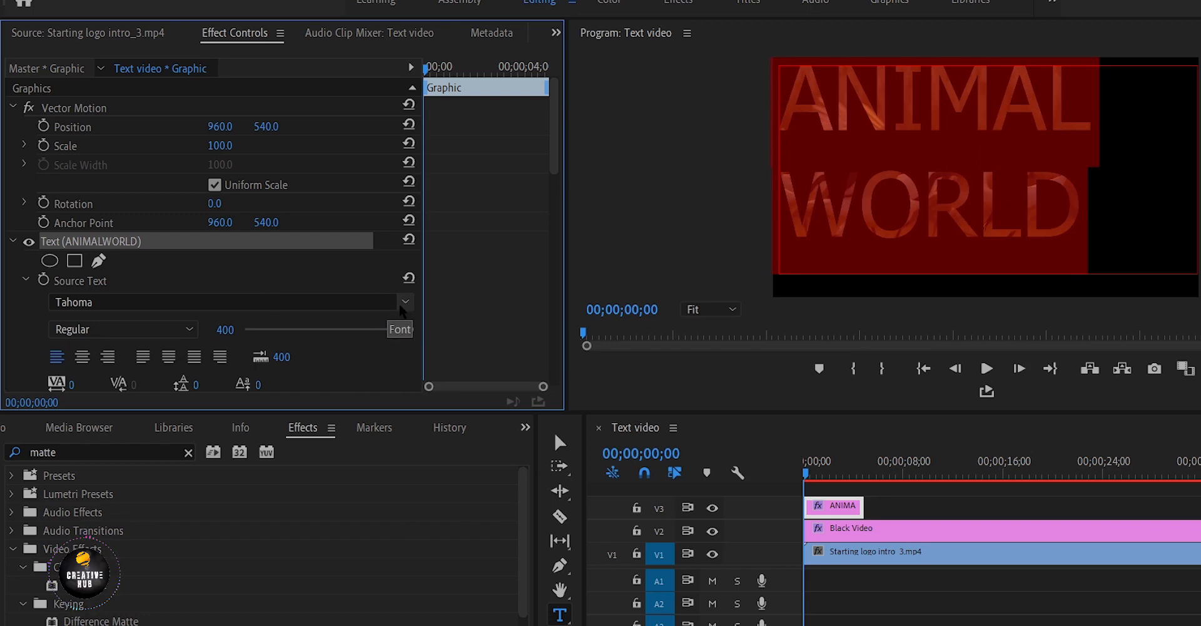
# - Change the title text's font to Tricky Jimmy and center-align both lines
pyautogui.click(405, 302)
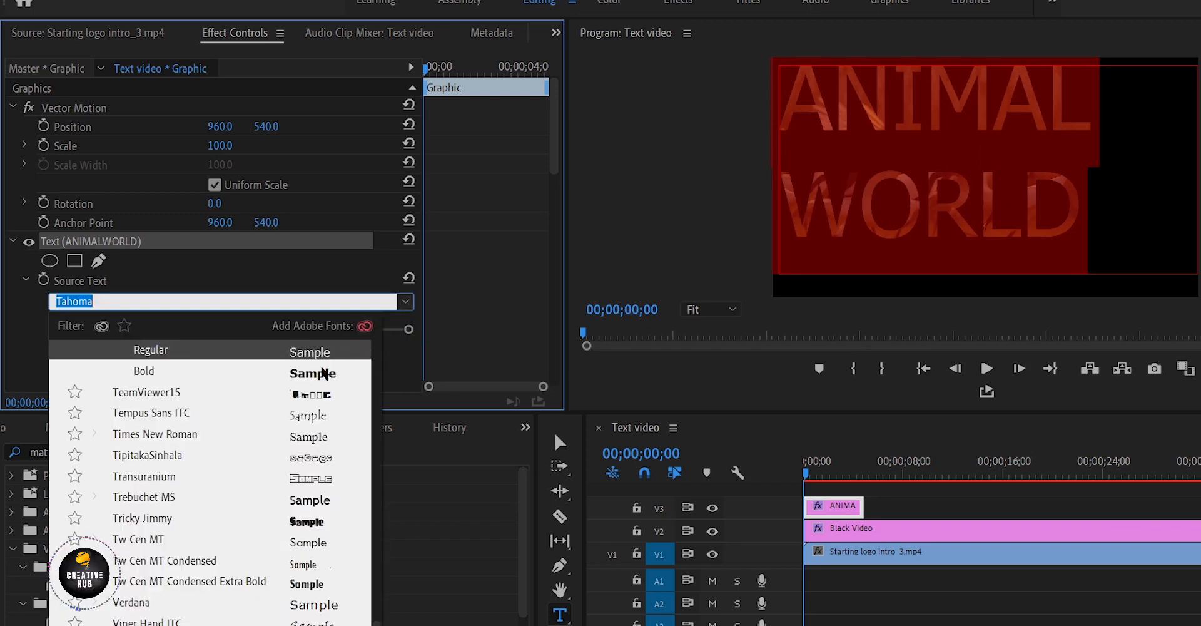
pyautogui.click(280, 523)
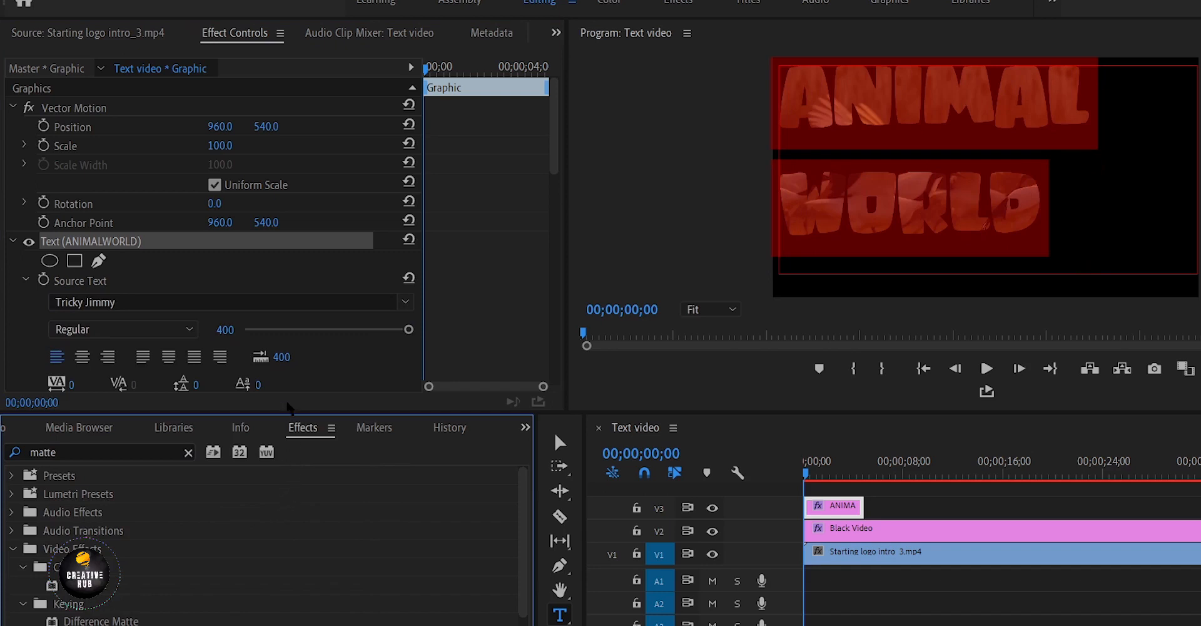
pyautogui.scroll(-3, 137, 357)
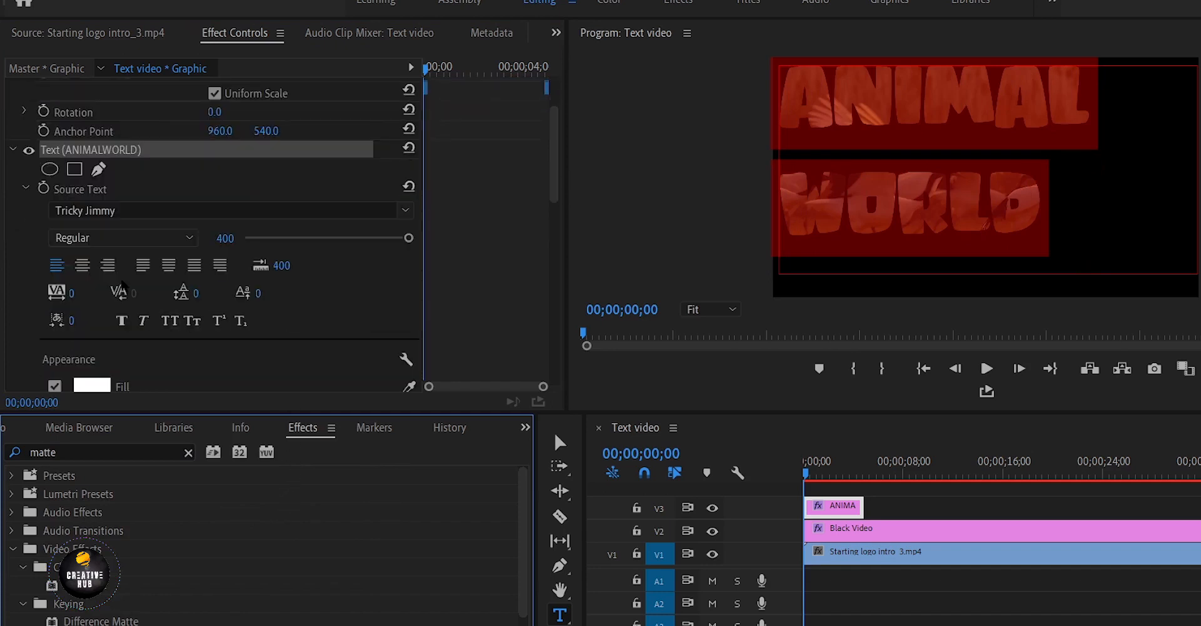
pyautogui.click(82, 264)
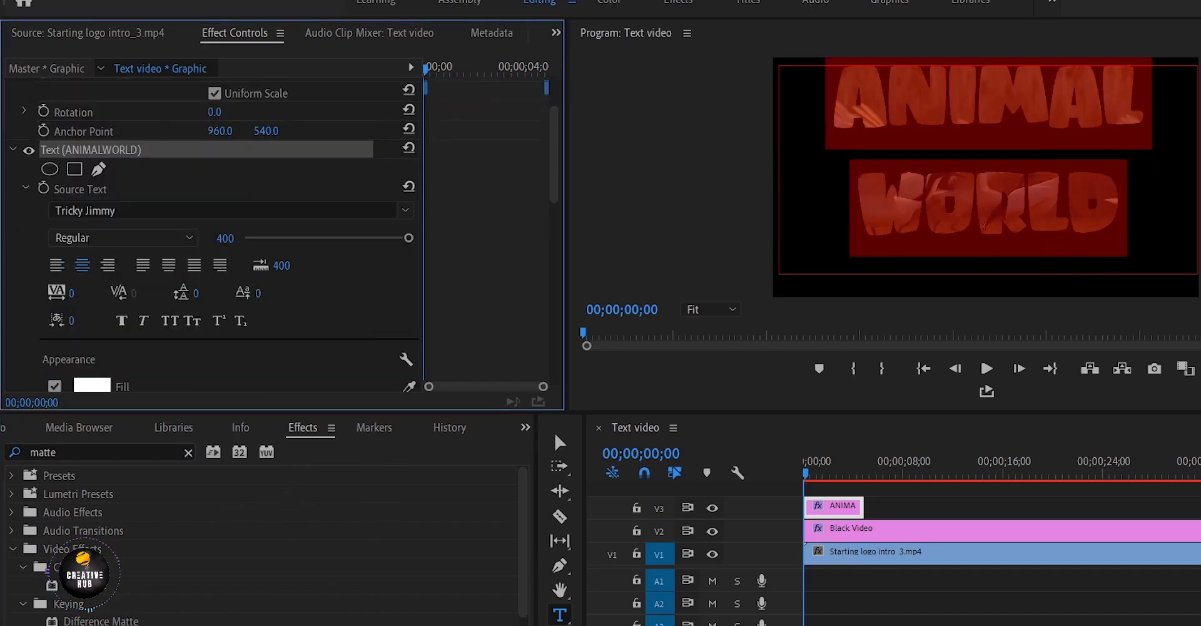
# - Set the ANIMAL WORLD text's tracking to 36 and its leading to -154
pyautogui.moveTo(71, 293); pyautogui.dragTo(109, 298)
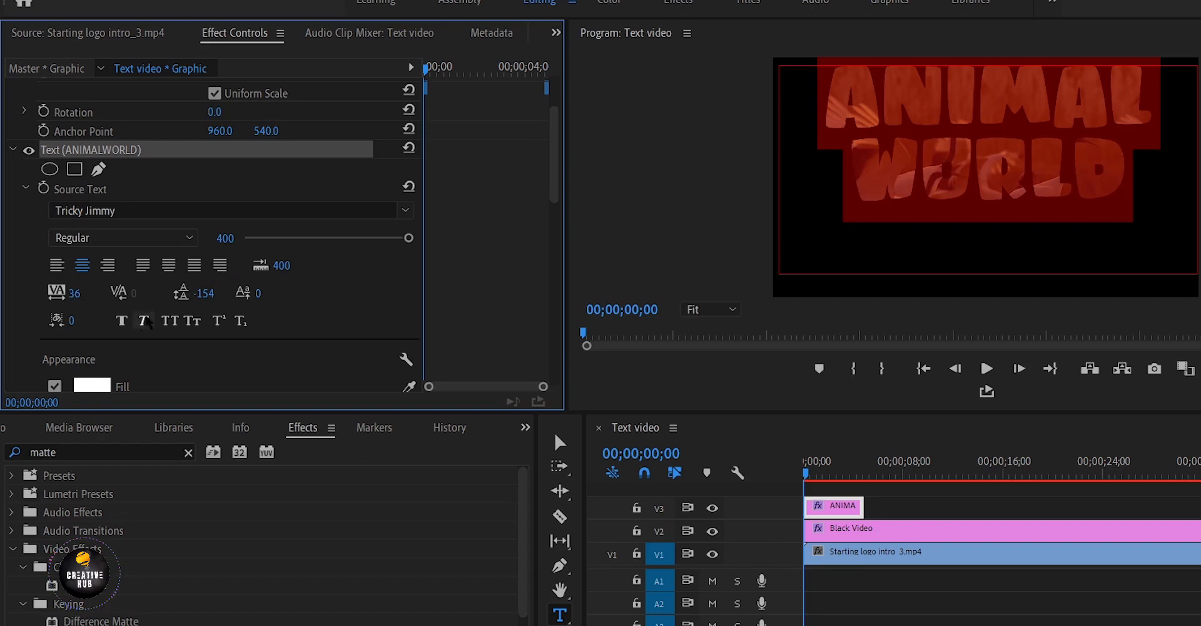
pyautogui.scroll(-2, 70, 316)
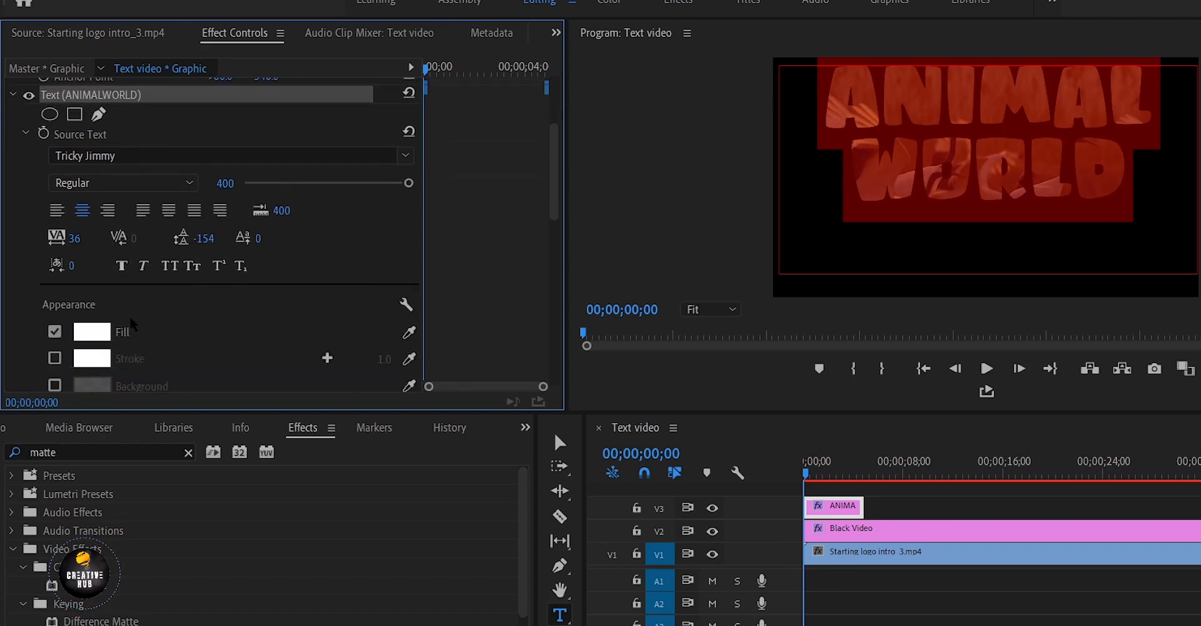
# - Move the ANIMAL WORLD title down so both lines sit near the vertical middle of the video frame
pyautogui.click(560, 443)
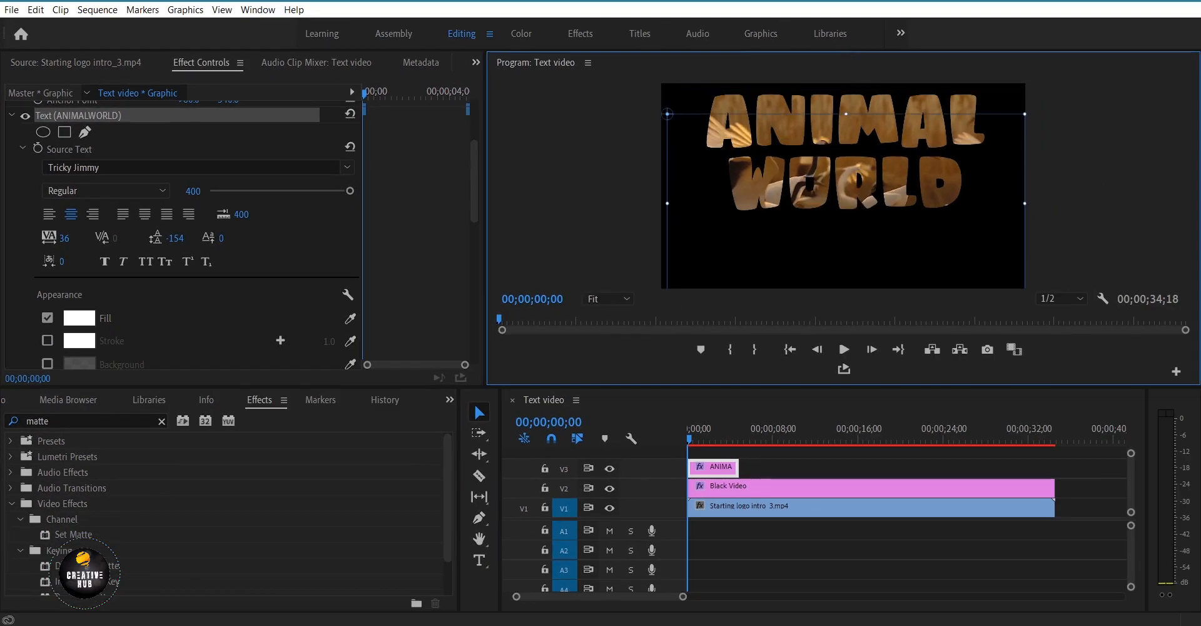
pyautogui.moveTo(795, 279)
pyautogui.mouseDown()
pyautogui.moveTo(796, 293)
pyautogui.moveTo(795, 272)
pyautogui.mouseUp()
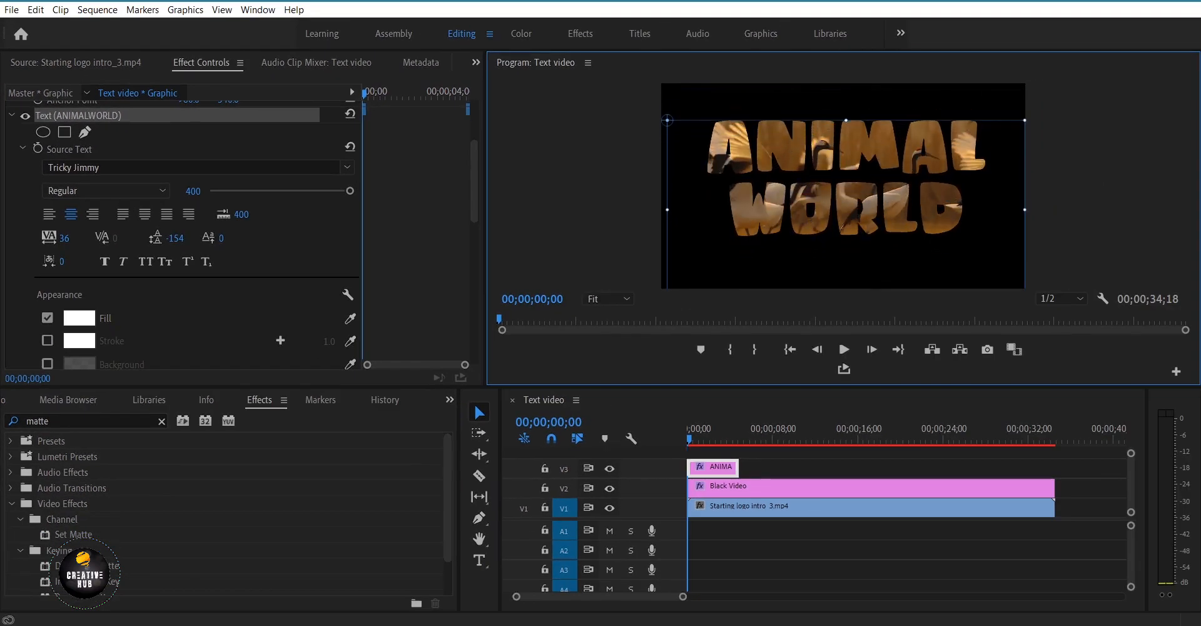
pyautogui.scroll(-2, 274, 297)
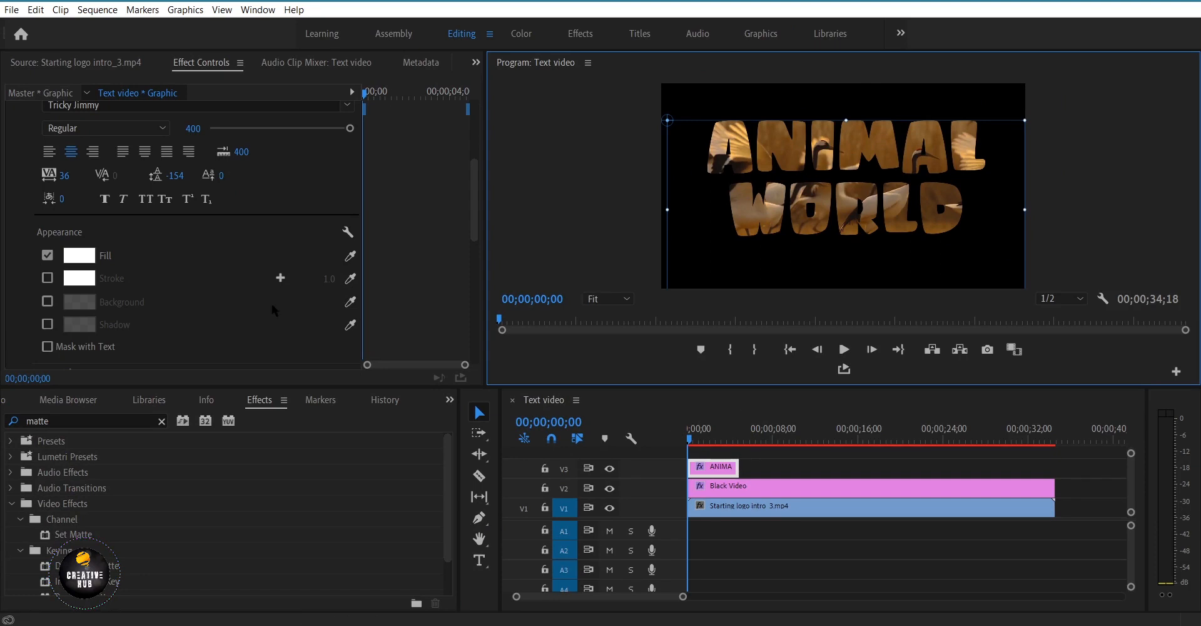
# - Extend the ANIMAL WORLD clip on V3 to the end of the Black Video clip and play the sequence
pyautogui.moveTo(738, 466); pyautogui.dragTo(1055, 468)
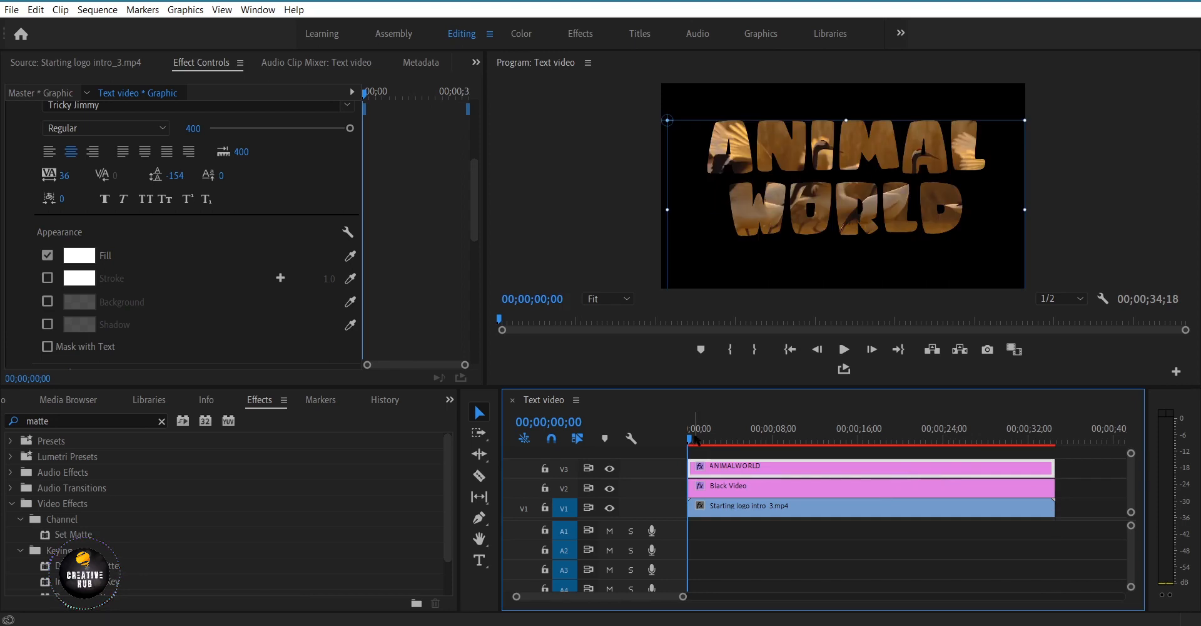
pyautogui.press('space')
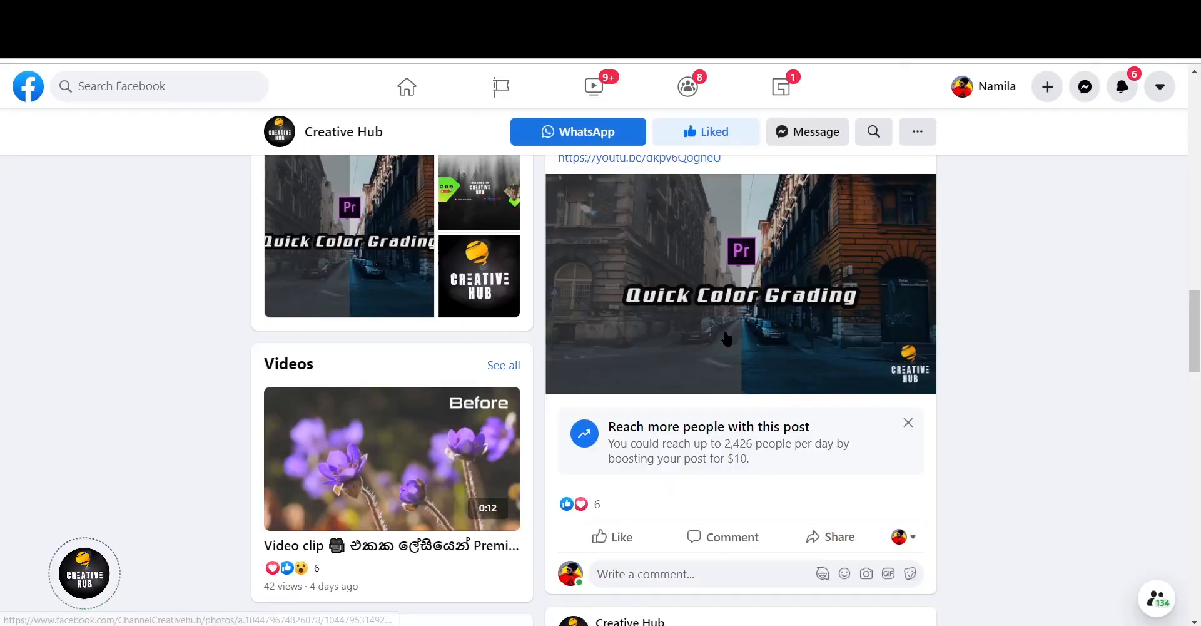
pyautogui.scroll(10, 726, 338)
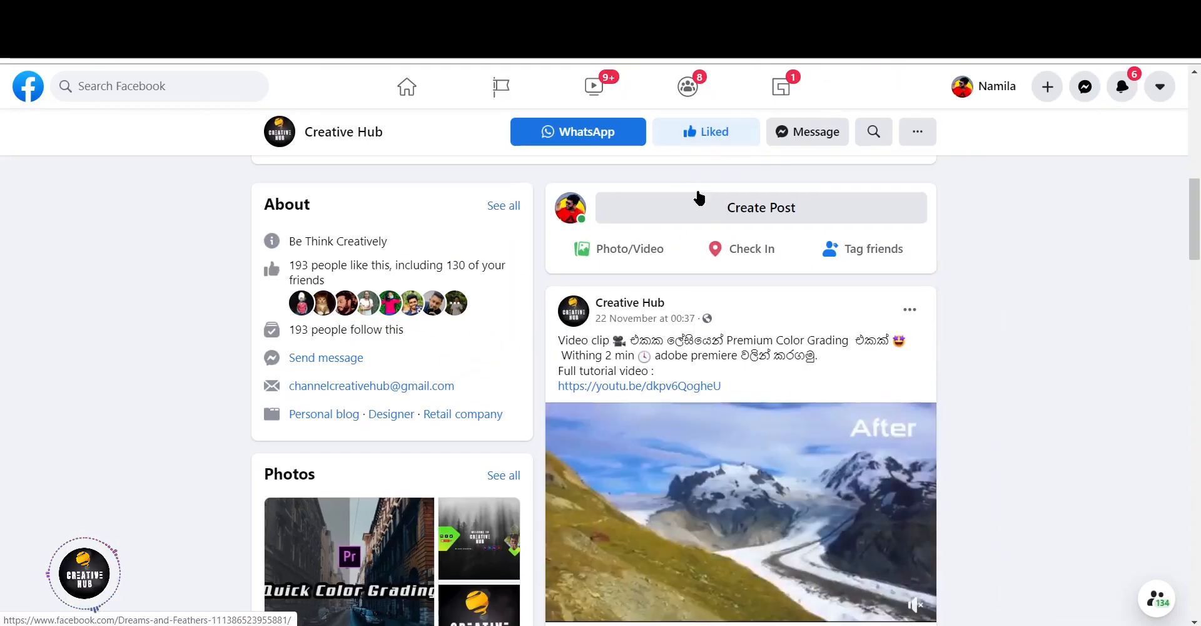
pyautogui.scroll(-2, 692, 182)
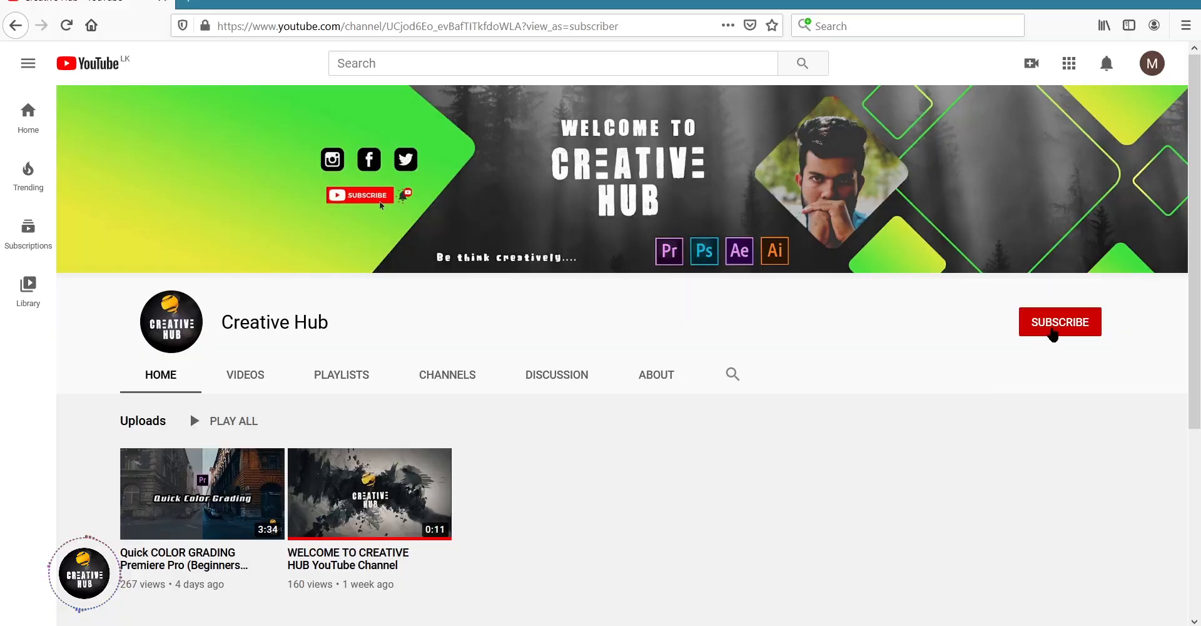